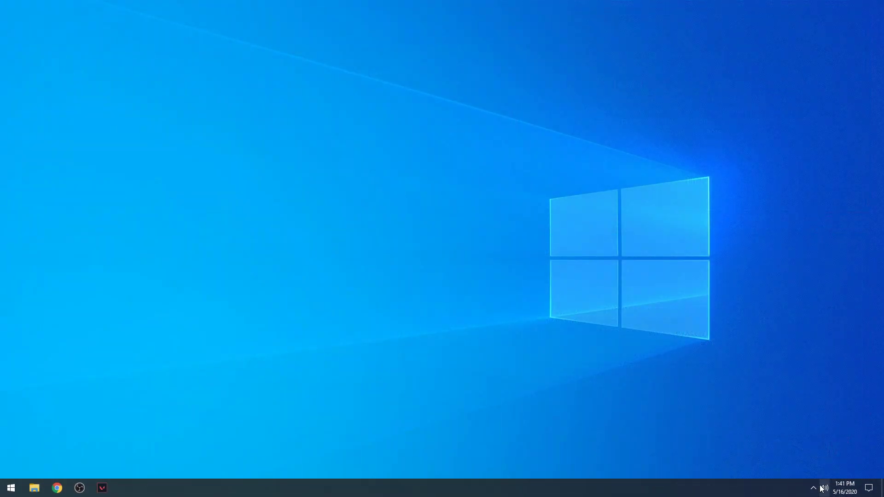
Step: Exit Riot Vanguard from its hidden system tray icon and confirm turning it off
{"action": "left_click", "coordinate": [814, 489]}
{"action": "right_click", "coordinate": [832, 470]}
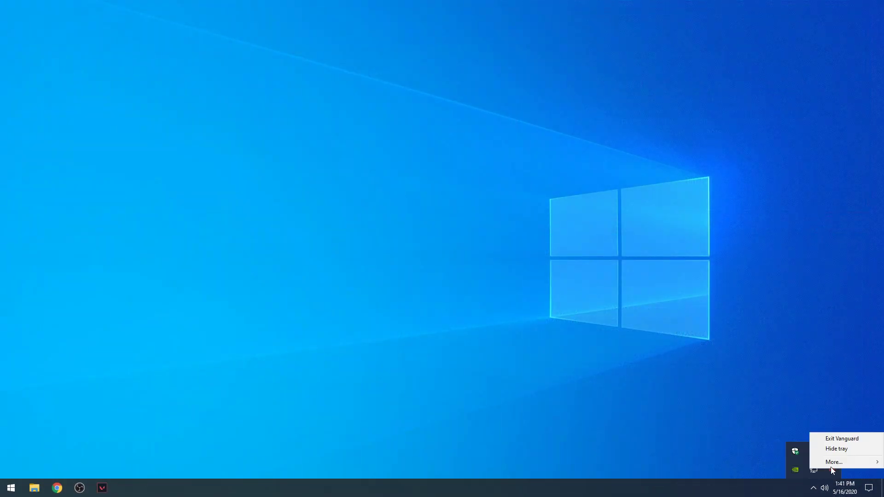
{"action": "left_click", "coordinate": [849, 438]}
{"action": "left_click", "coordinate": [437, 285]}
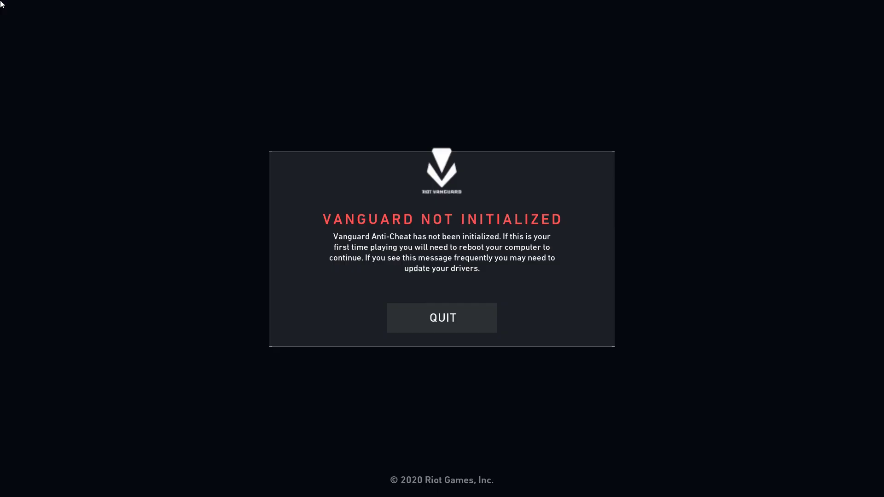
Step: Quit Valorant from the Vanguard Not Initialized error dialog
{"action": "left_click", "coordinate": [437, 318]}
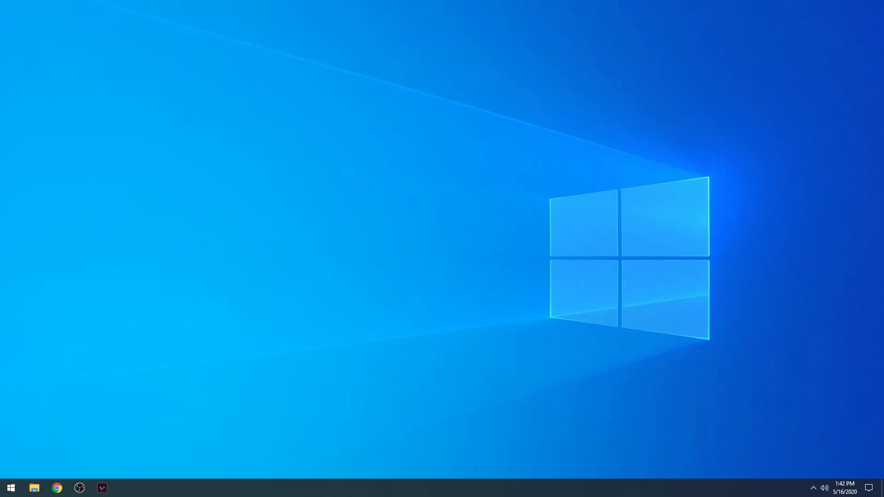
Step: Restart Windows from the Start menu's power options, then open the network tray icon's menu
{"action": "left_click", "coordinate": [12, 488]}
{"action": "left_click", "coordinate": [11, 468]}
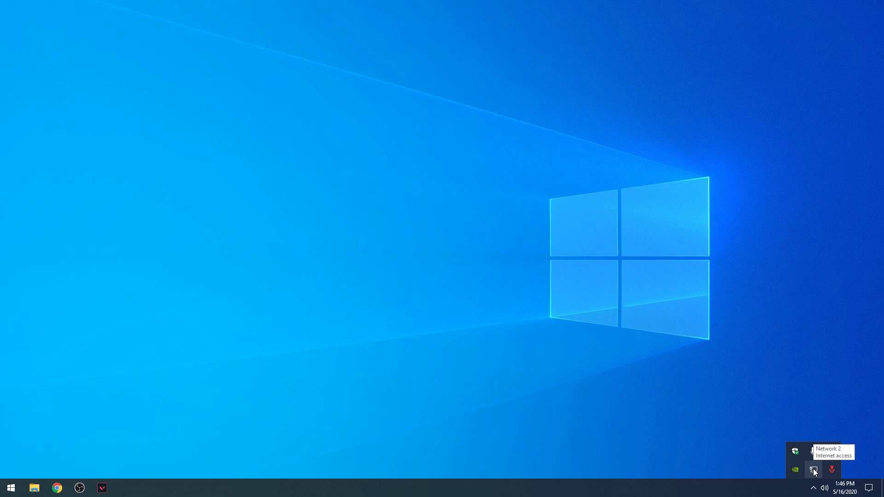
{"action": "right_click", "coordinate": [813, 470]}
Step: Open the Ethernet adapter's properties and its Internet Protocol Version 4 settings
{"action": "left_click", "coordinate": [798, 457]}
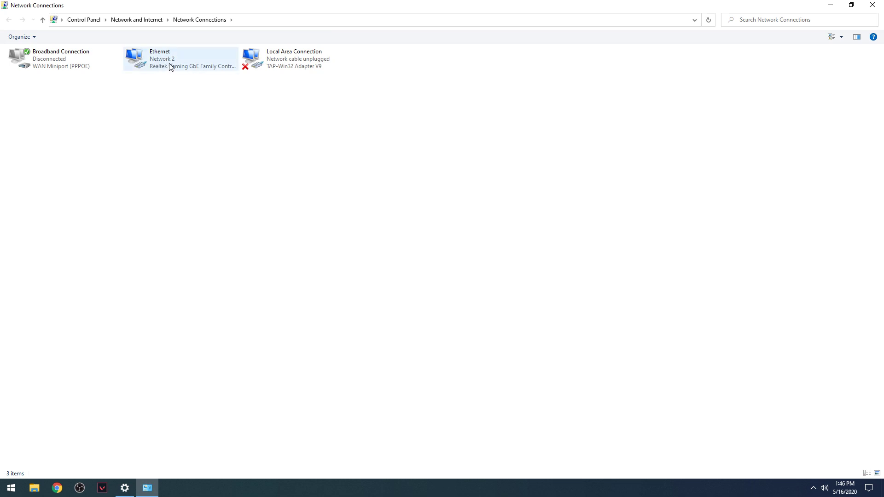
{"action": "left_click", "coordinate": [165, 62]}
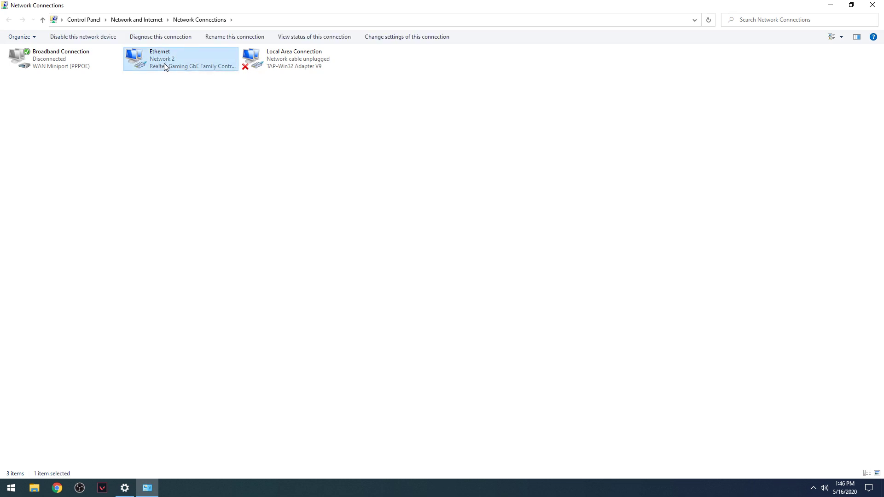
{"action": "right_click", "coordinate": [164, 64]}
{"action": "left_click", "coordinate": [202, 151]}
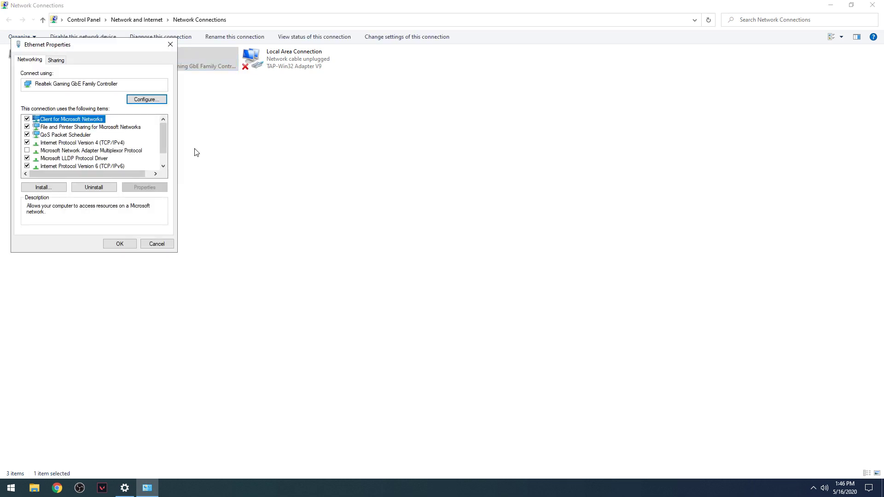
{"action": "left_click", "coordinate": [72, 143]}
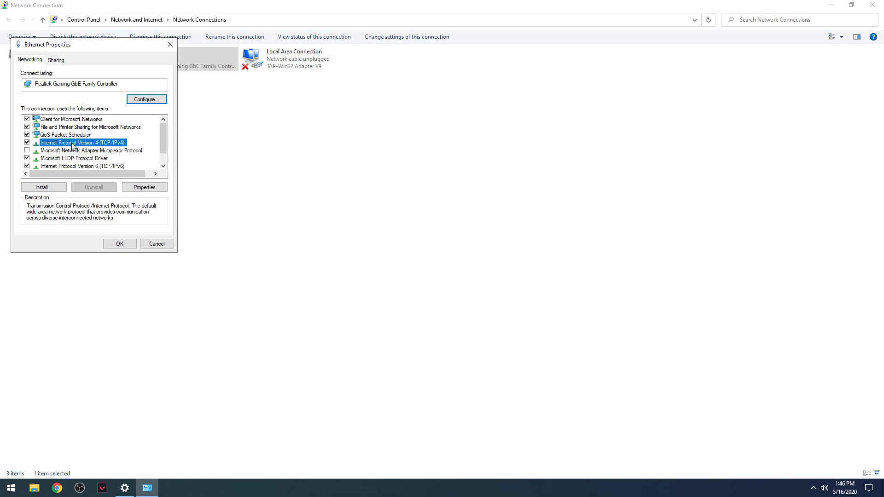
{"action": "left_click", "coordinate": [145, 187]}
Step: Save Ethernet DNS servers 8.8.8.8 and 8.8.4.4, then close all network windows
{"action": "left_click", "coordinate": [78, 208]}
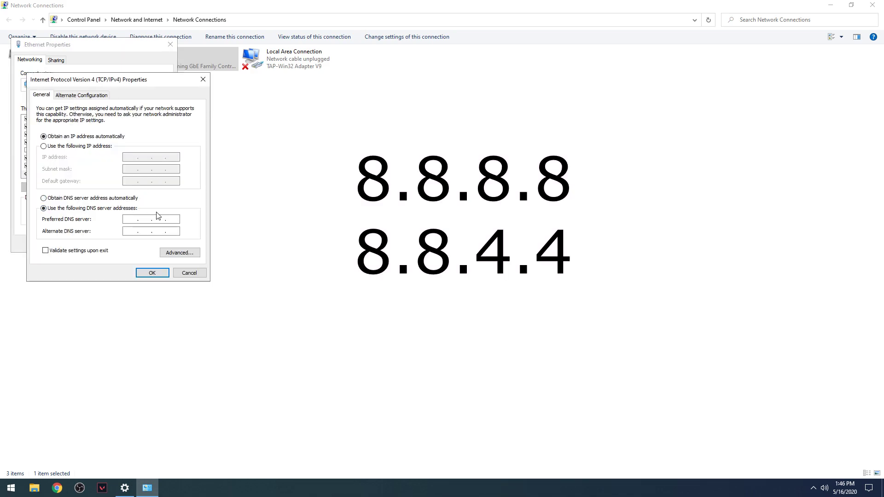
{"action": "type", "text": "8.8.8."}
{"action": "type", "text": "8"}
{"action": "key", "text": "Tab"}
{"action": "type", "text": "8."}
{"action": "type", "text": "8.4"}
{"action": "left_click", "coordinate": [153, 274]}
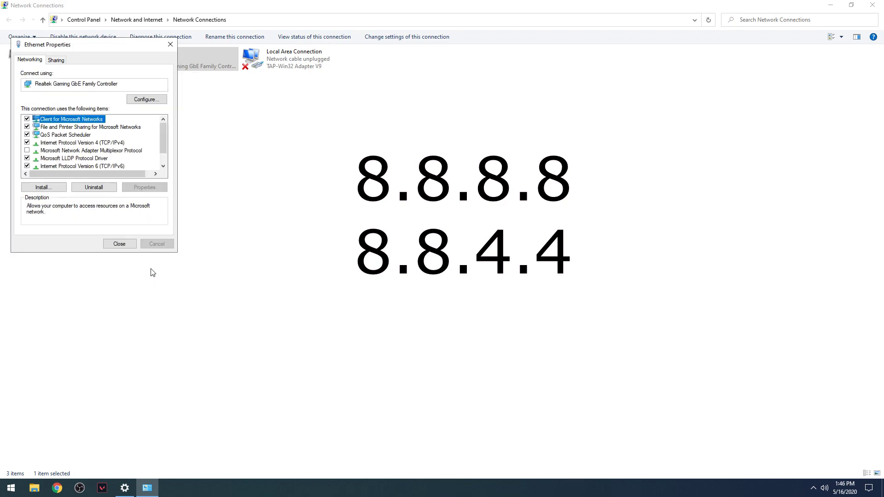
{"action": "left_click", "coordinate": [127, 245]}
{"action": "left_click", "coordinate": [873, 5]}
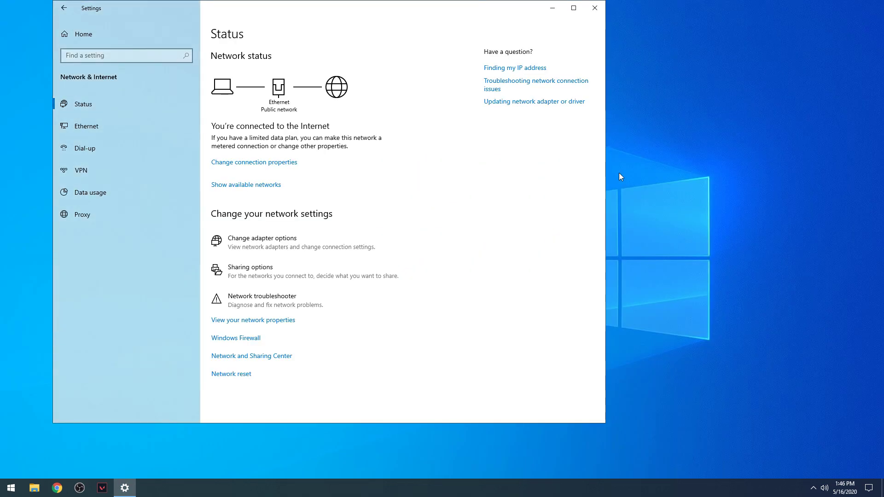
{"action": "left_click", "coordinate": [586, 8]}
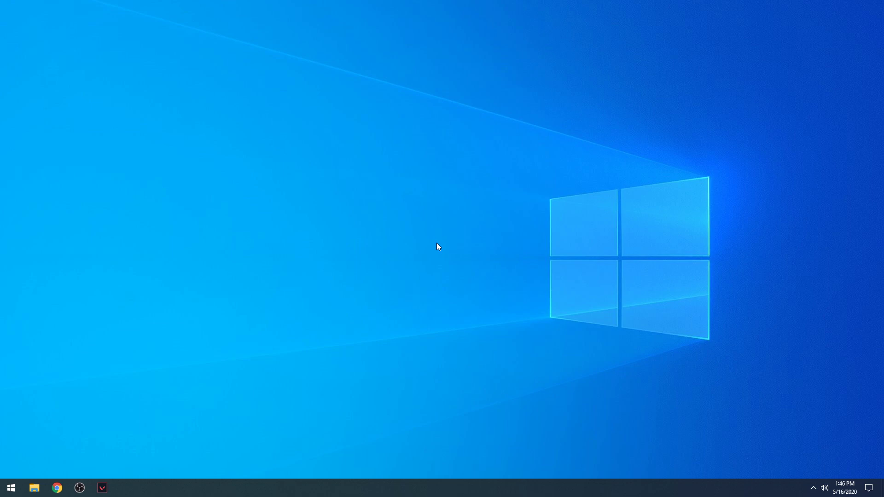
Step: Launch Valorant from its taskbar icon
{"action": "left_click", "coordinate": [102, 488]}
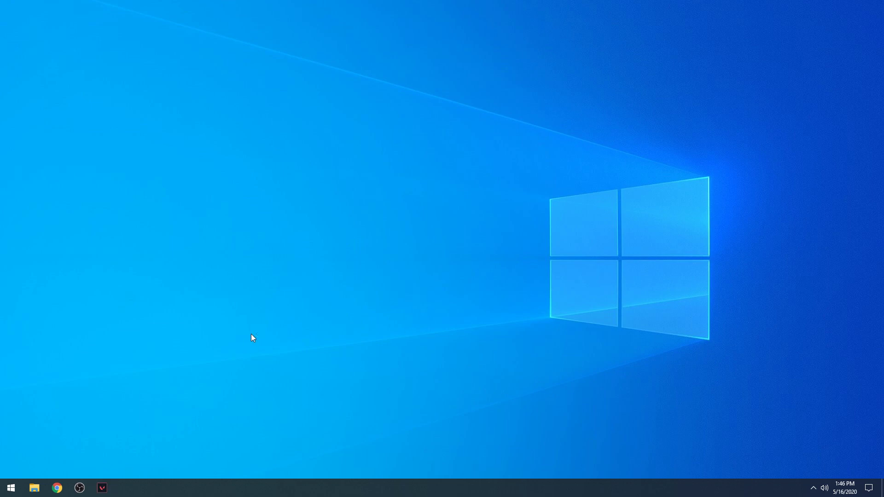